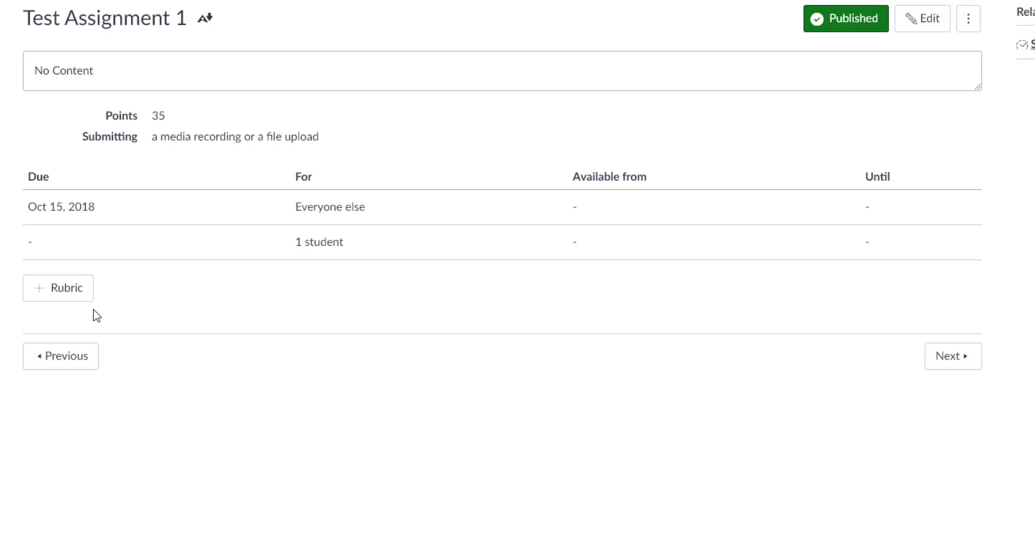
- Start a rubric for the assignment and add a 3-point rating titled "rating 2" between Full Marks and No Marks
left_click(68, 291)
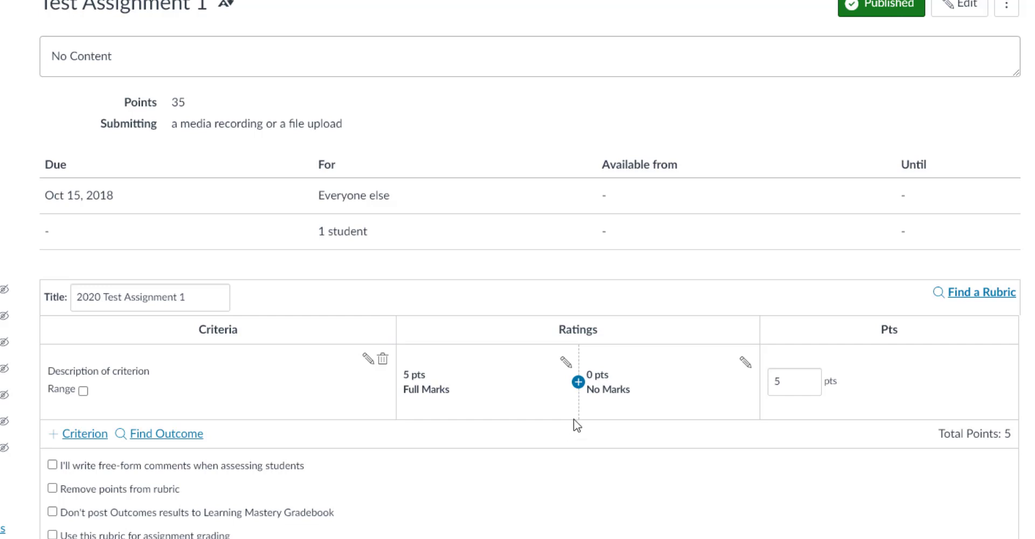
left_click(577, 383)
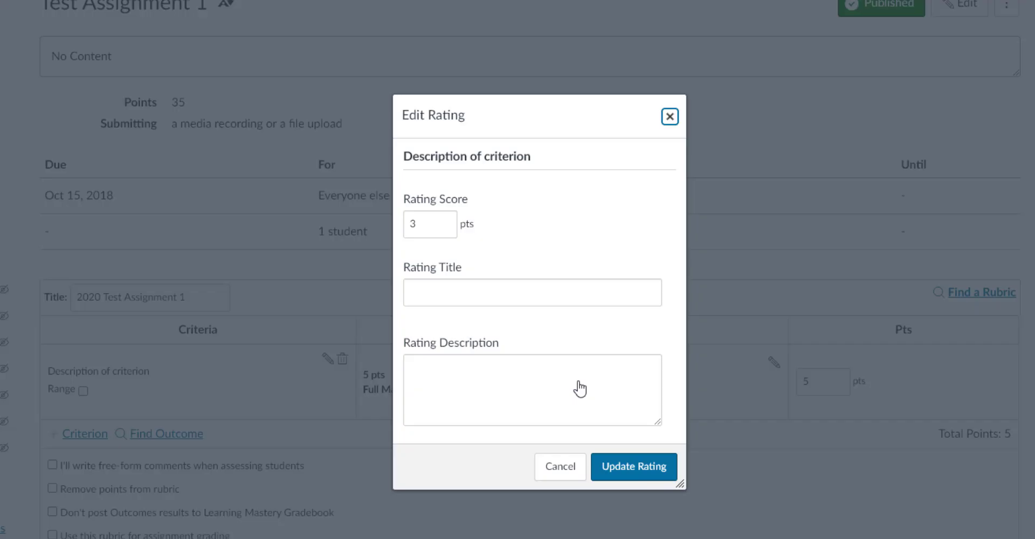
left_click(545, 284)
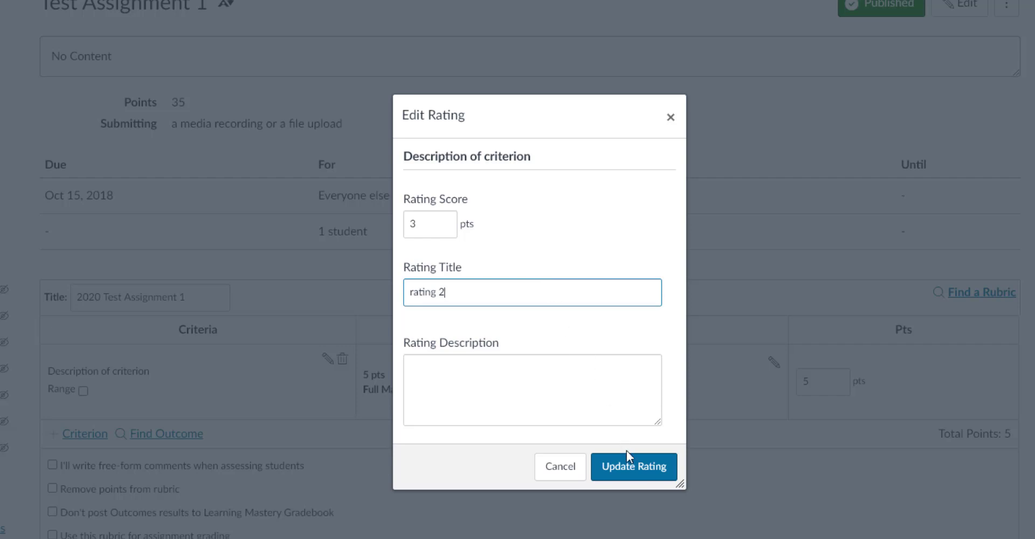
left_click(633, 466)
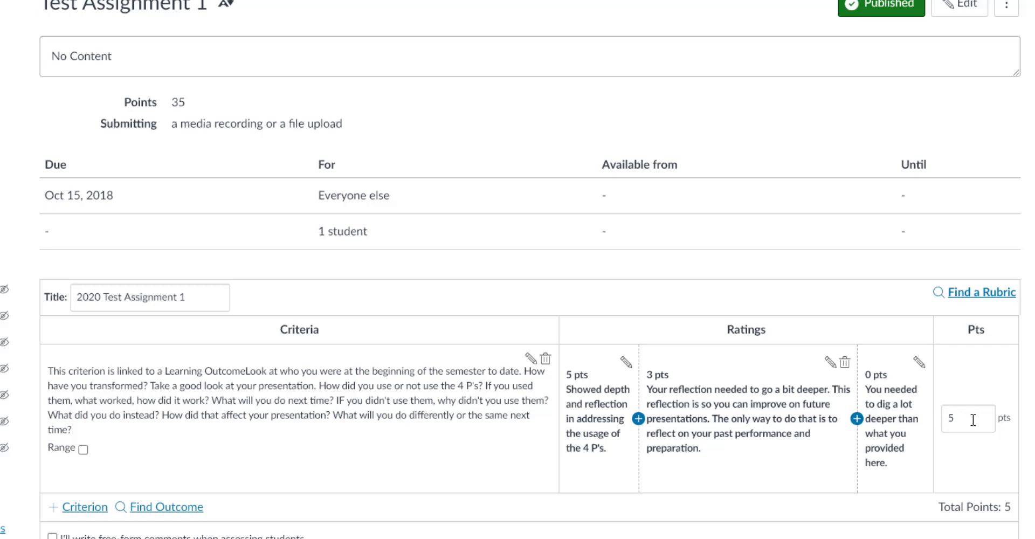
- Set the criterion's maximum to 15 points and its middle rating to 10 points, and enable Range for it
left_click_drag(976, 419, 944, 401)
key("Tab")
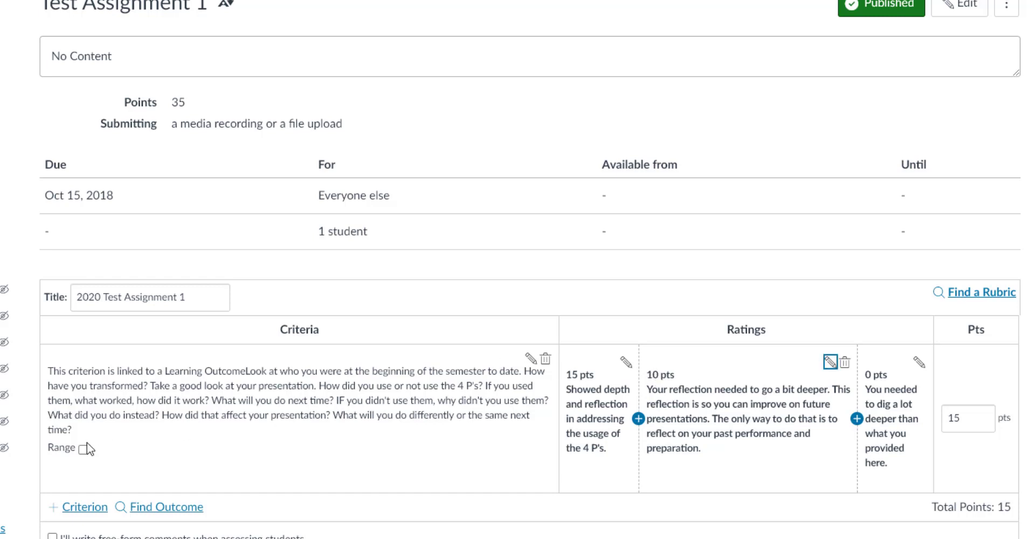
left_click(83, 449)
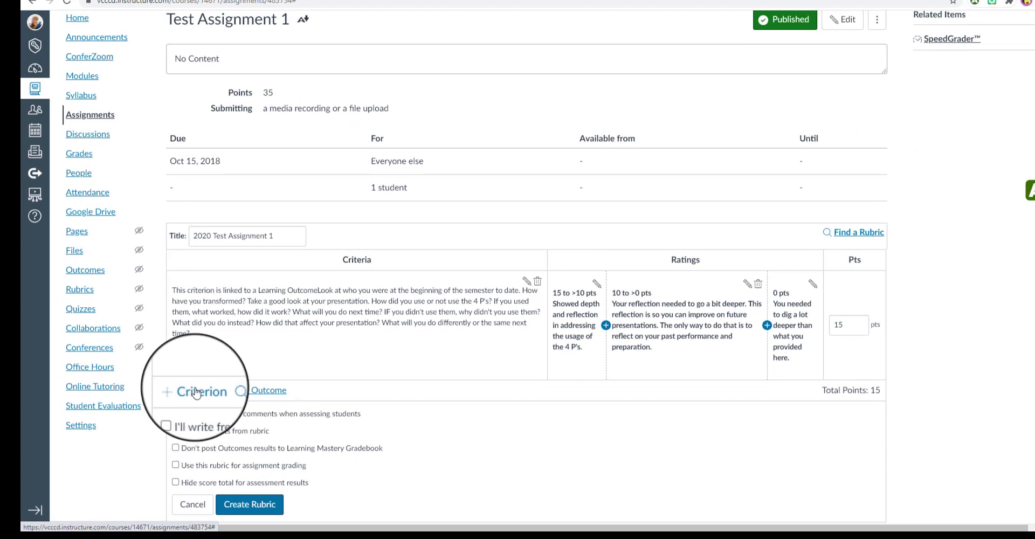
- Duplicate the criterion and describe the copy as "This criterion is linked to a Learning Outcome Grammar, Spelling, Syntax, double spaced. Made the assignment taste good."
left_click(194, 390)
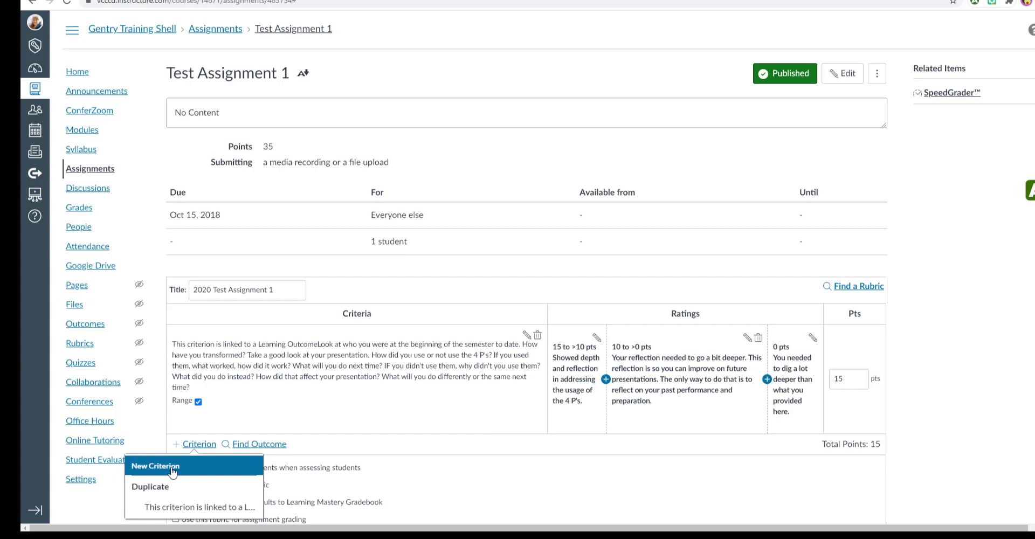
left_click(173, 507)
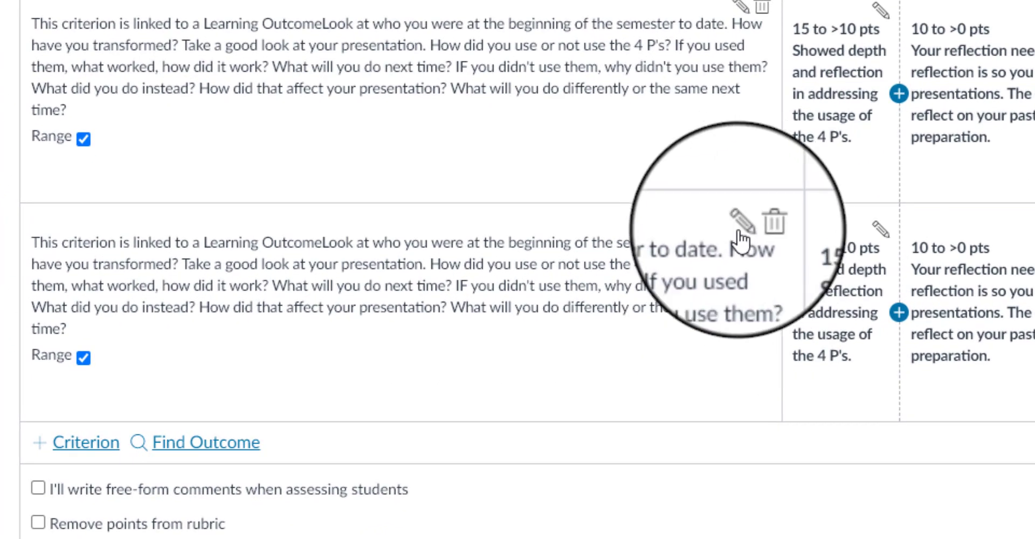
left_click(742, 224)
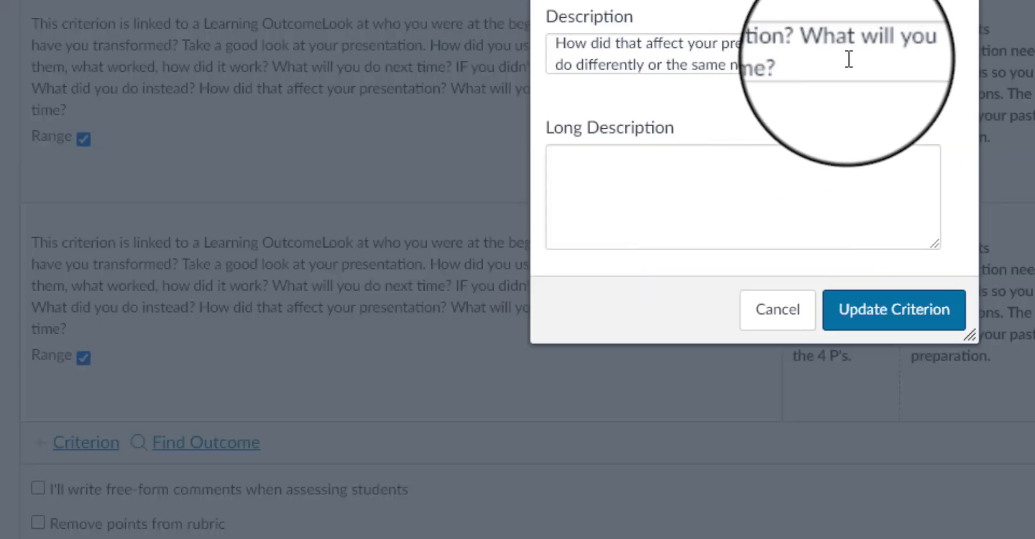
left_click_drag(776, 50, 367, 1)
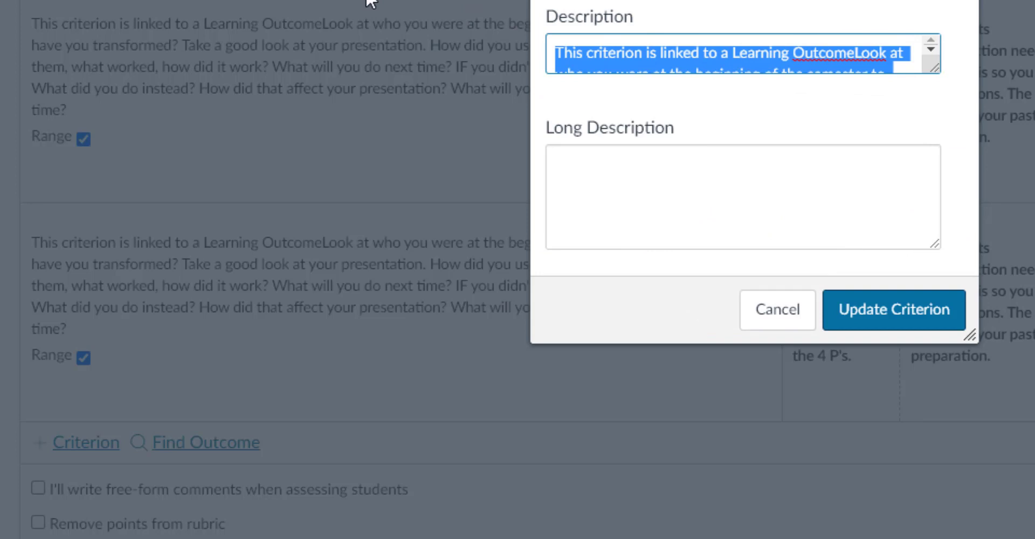
key("ctrl+v")
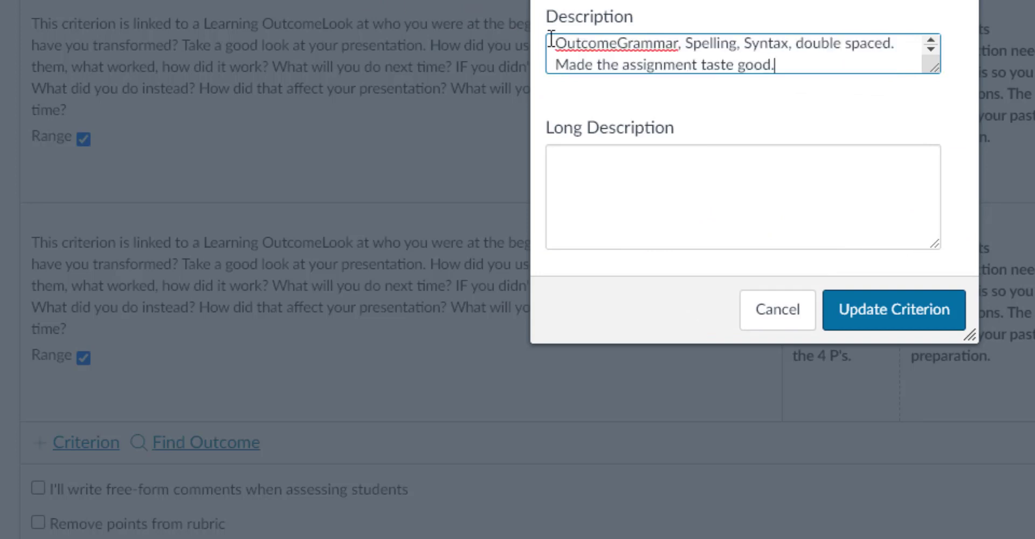
left_click(607, 41)
key("BackSpace")
key("BackSpace")
key("BackSpace")
key("BackSpace")
key("BackSpace")
key("BackSpace")
key("BackSpace")
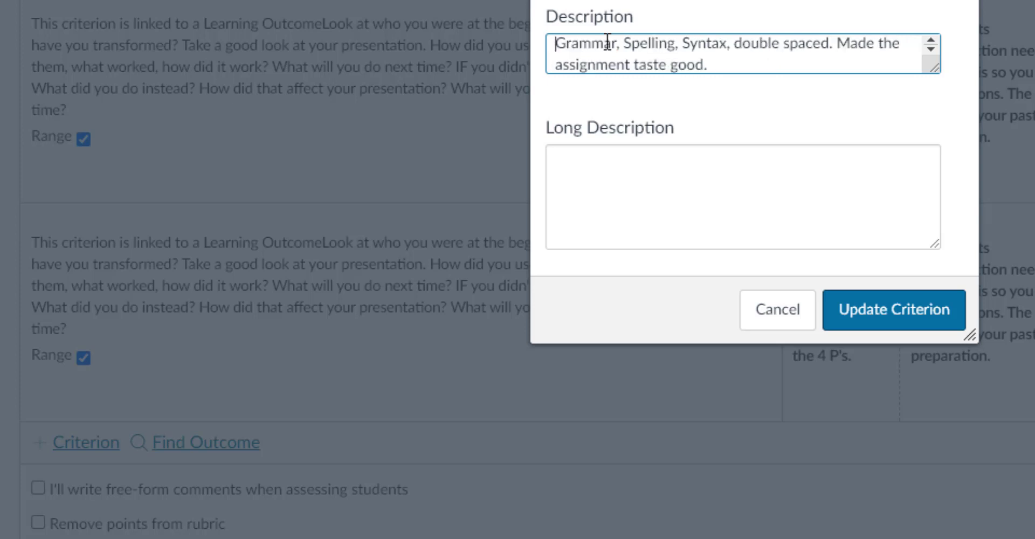
left_click(902, 325)
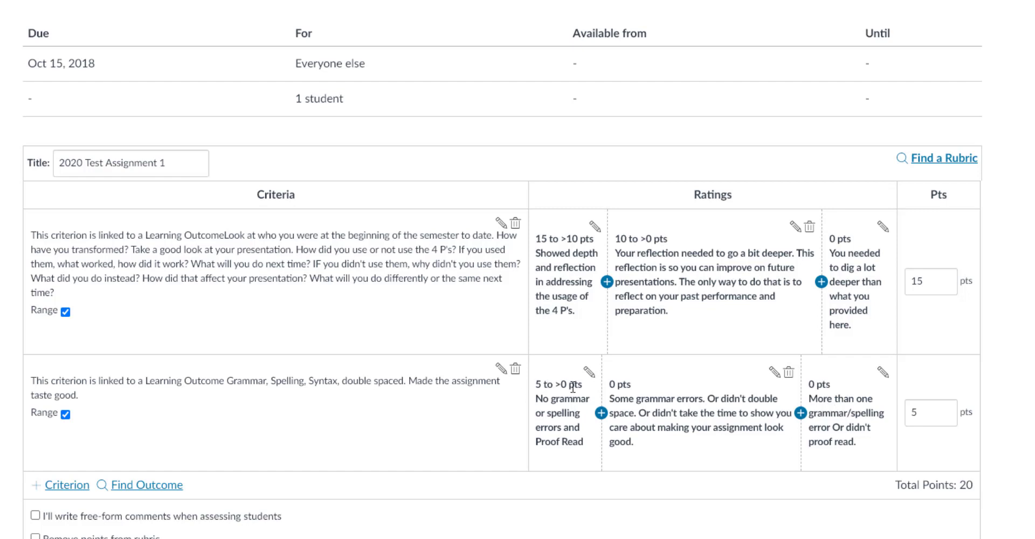
- Turn off Range for the grammar criterion and set its middle rating's score to 2.5 points
left_click(66, 415)
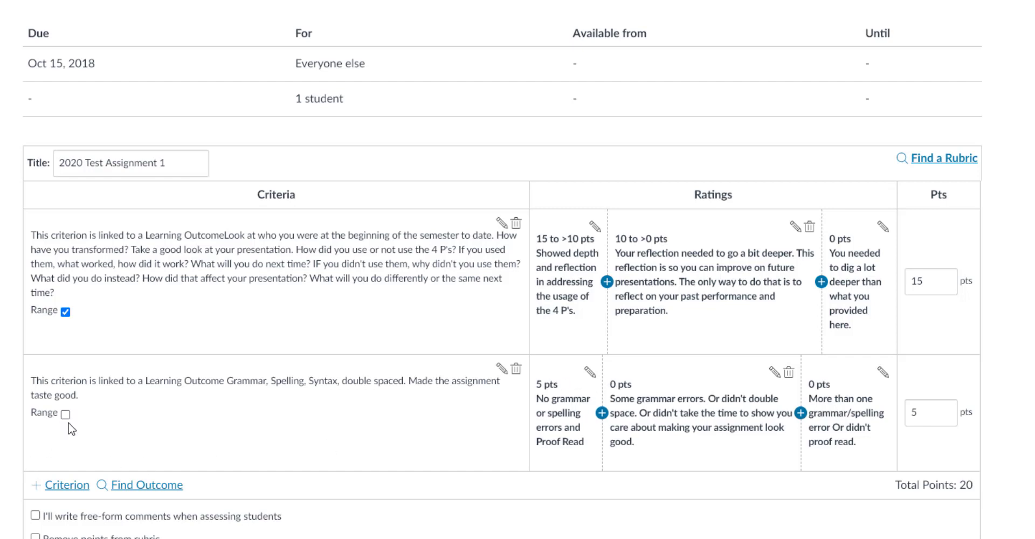
left_click(775, 371)
left_click_drag(429, 241, 399, 251)
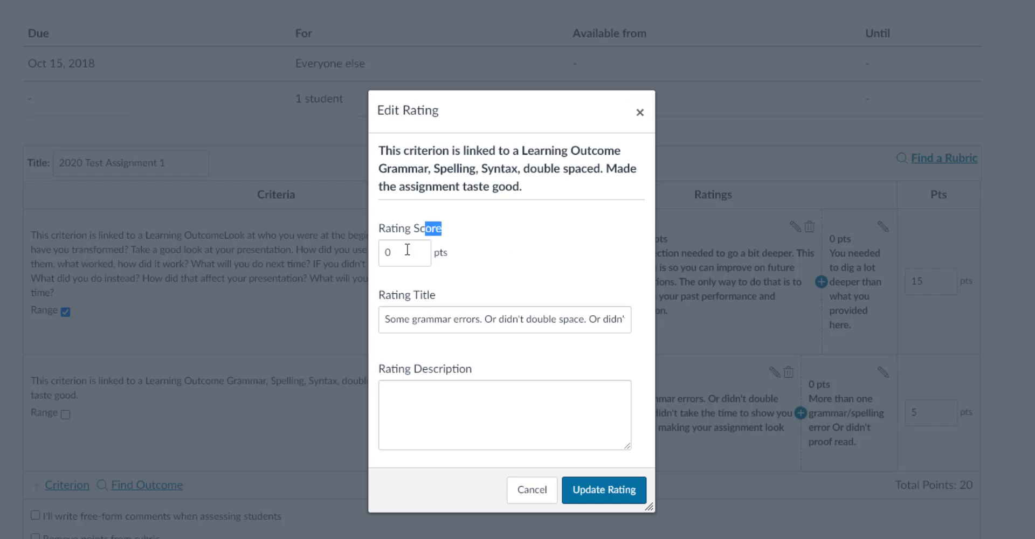
key("BackSpace")
type("2.5")
left_click(599, 489)
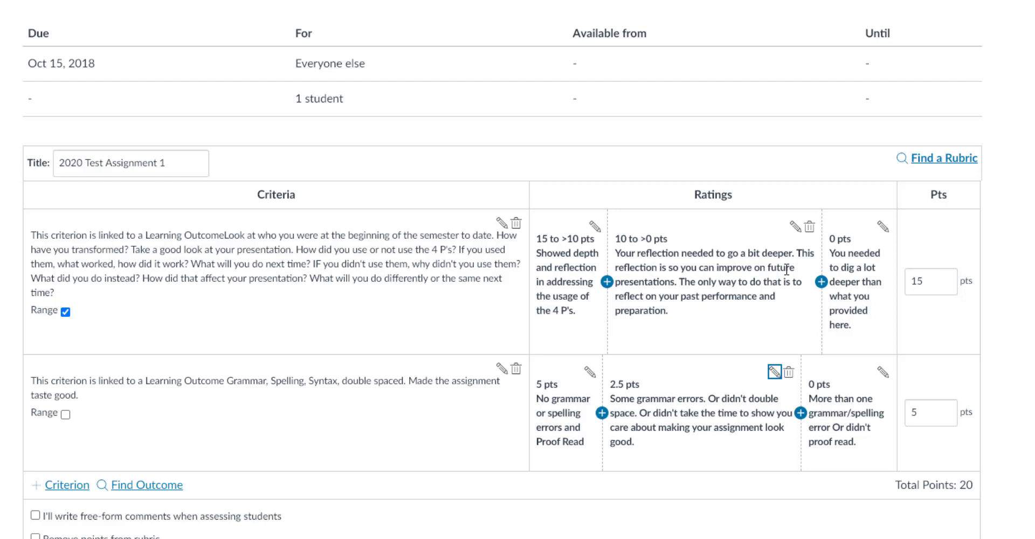
- Enable the rubric for assignment grading and create it, changing the assignment's points to match the rubric
scroll(485, 388, "down", 3)
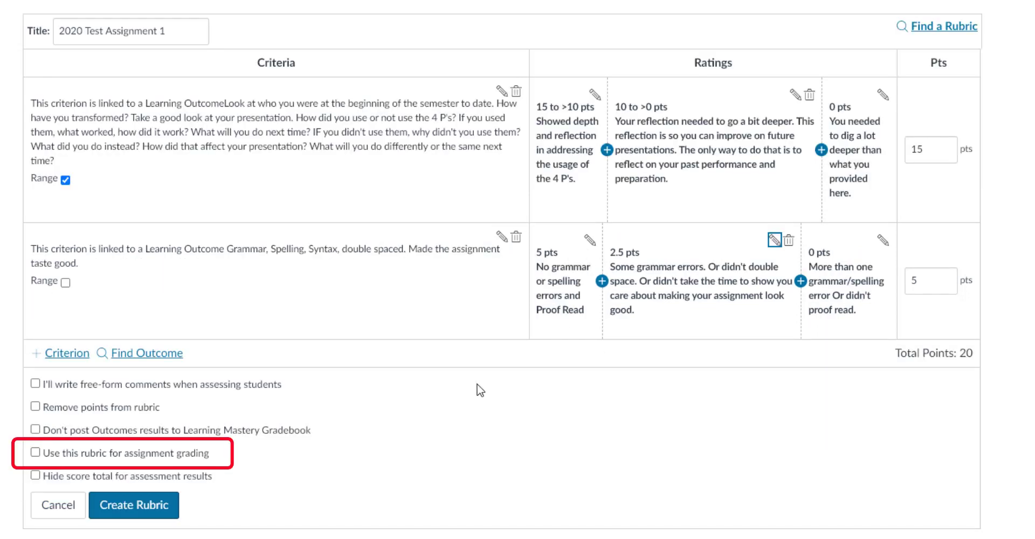
left_click(36, 453)
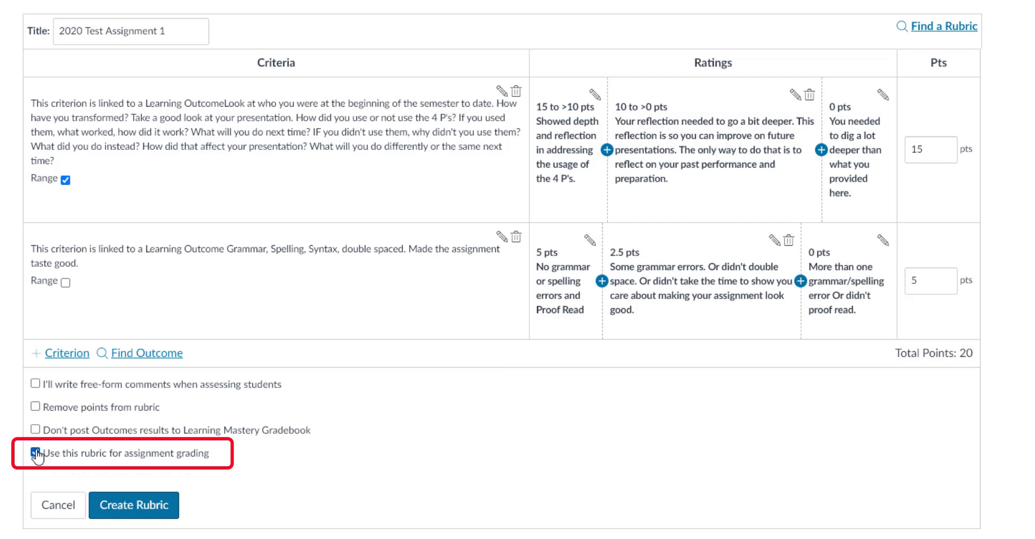
left_click(157, 506)
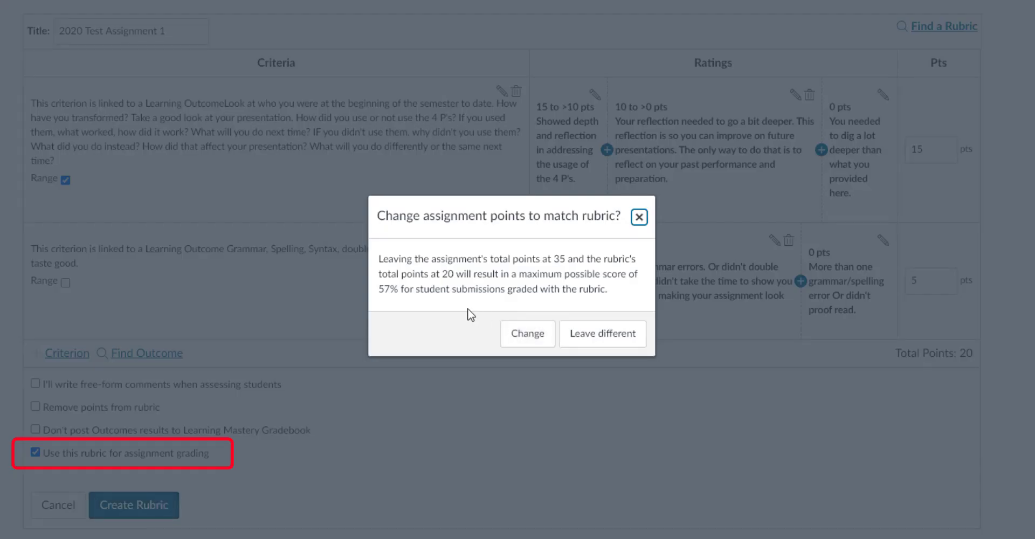
left_click(530, 343)
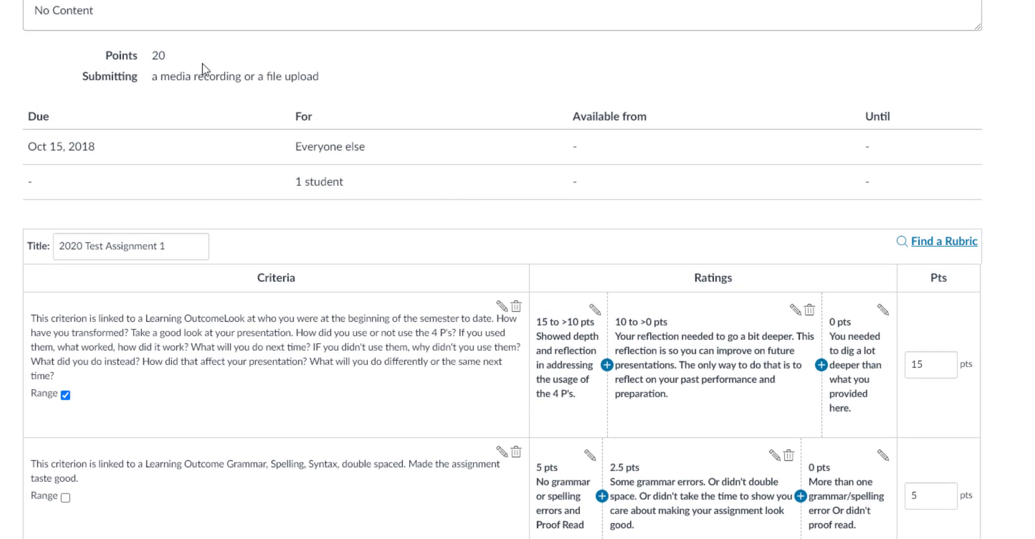
scroll(312, 208, "down", 3)
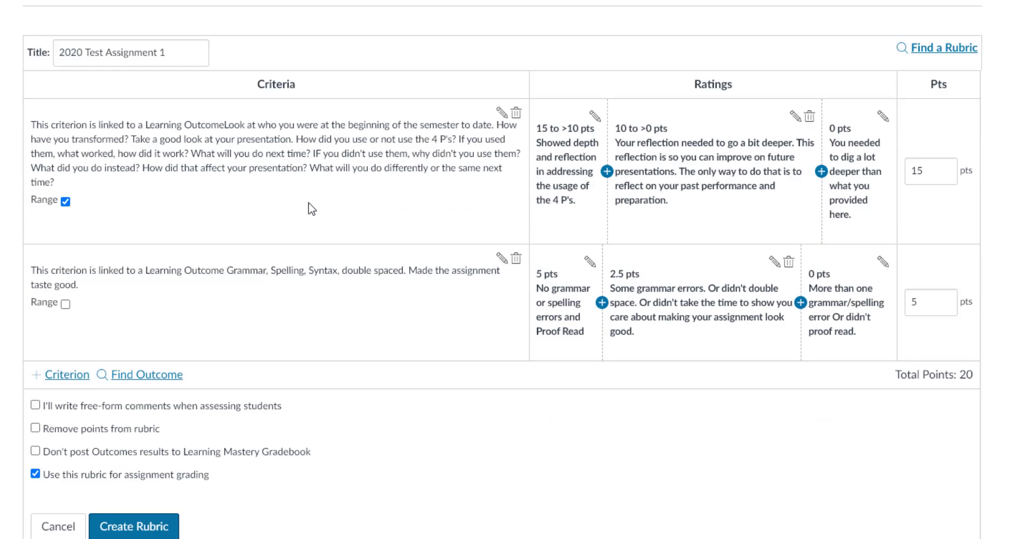
left_click(134, 505)
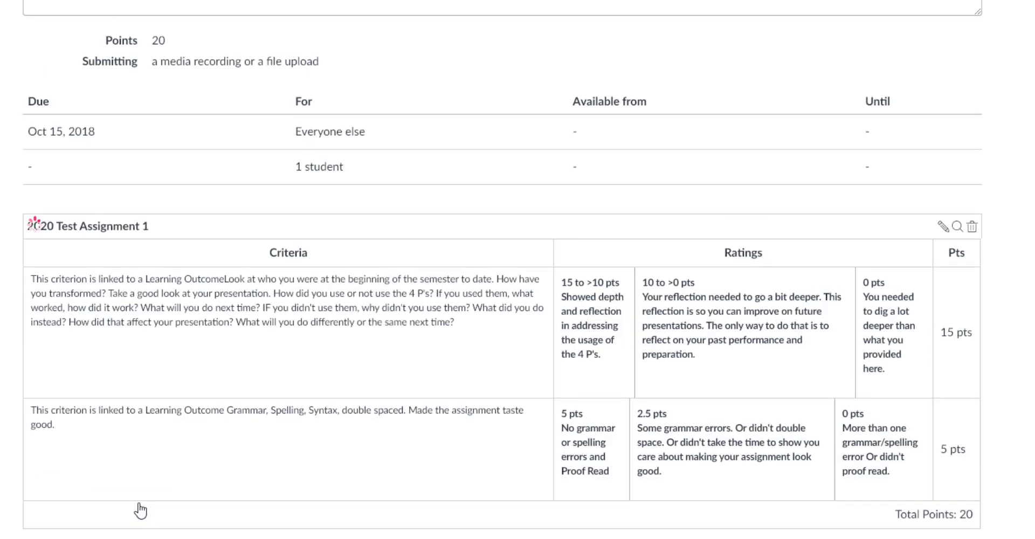